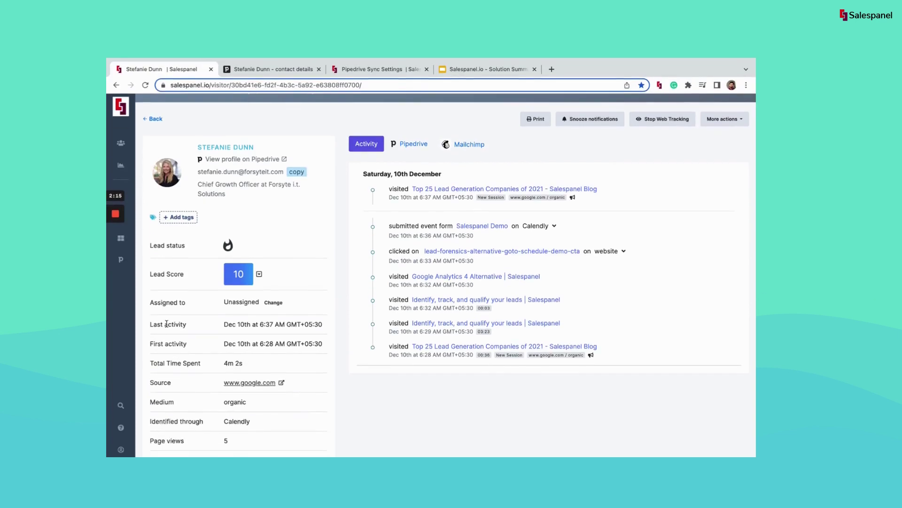
- Expand the Calendly event form submission to show its Google Analytics 4 Alternative page URL
{"action": "scroll", "coordinate": [341, 428], "scroll_direction": "down", "scroll_amount": 1}
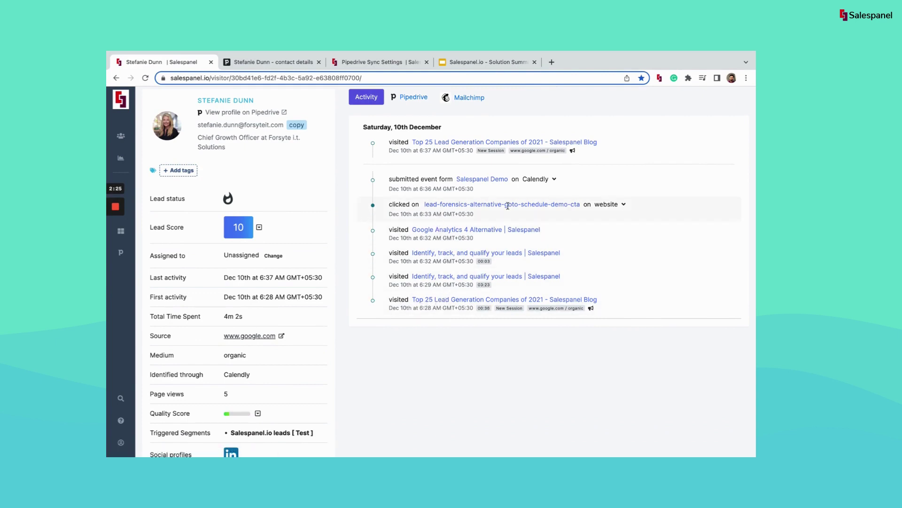
{"action": "left_click", "coordinate": [554, 179]}
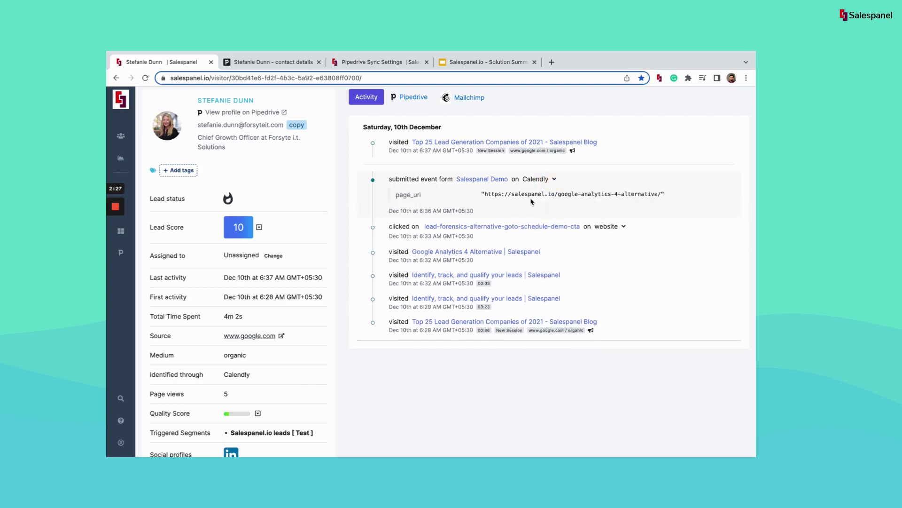
{"action": "scroll", "coordinate": [532, 201], "scroll_direction": "down", "scroll_amount": 1}
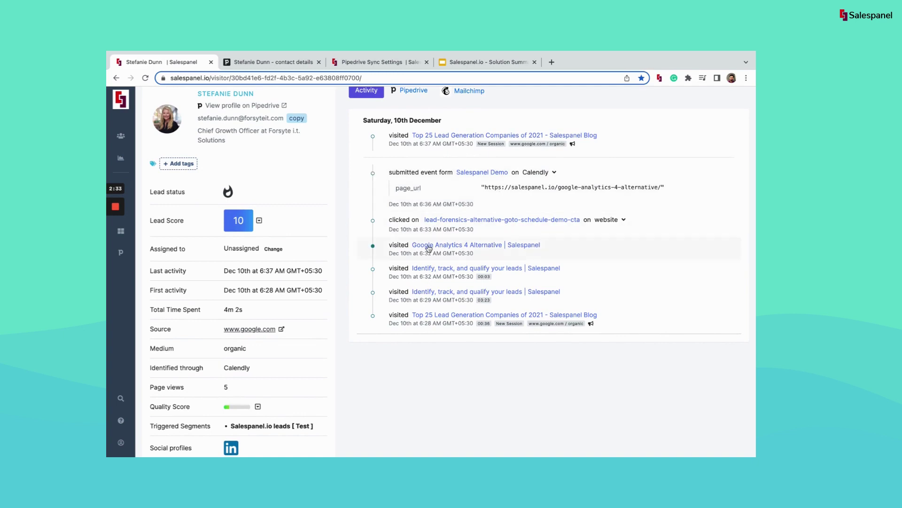
{"action": "left_click", "coordinate": [383, 244]}
{"action": "left_click_drag", "start_coordinate": [383, 244], "coordinate": [395, 269]}
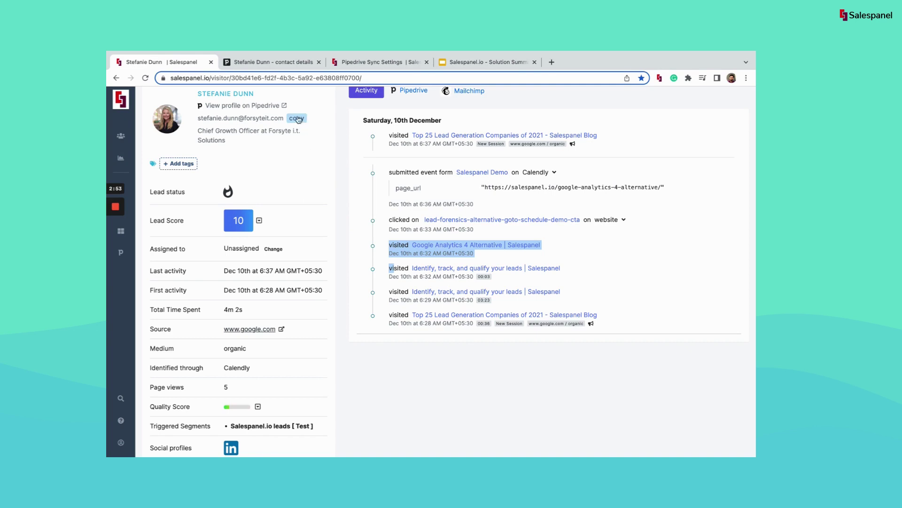
- Expand the Company Details section on the lead profile, then return to the top
{"action": "scroll", "coordinate": [314, 167], "scroll_direction": "down", "scroll_amount": 2}
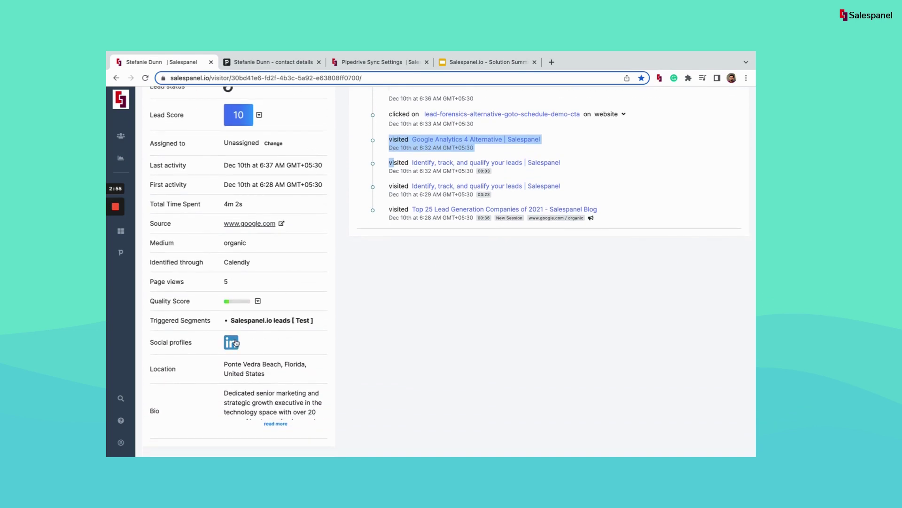
{"action": "scroll", "coordinate": [282, 346], "scroll_direction": "down", "scroll_amount": 5}
{"action": "left_click", "coordinate": [281, 260]}
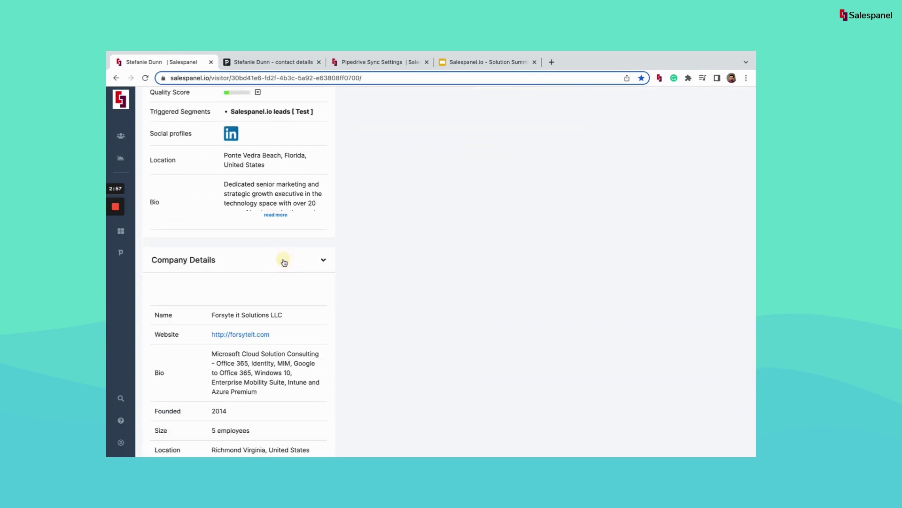
{"action": "scroll", "coordinate": [325, 348], "scroll_direction": "down", "scroll_amount": 2}
{"action": "scroll", "coordinate": [315, 292], "scroll_direction": "up", "scroll_amount": 5}
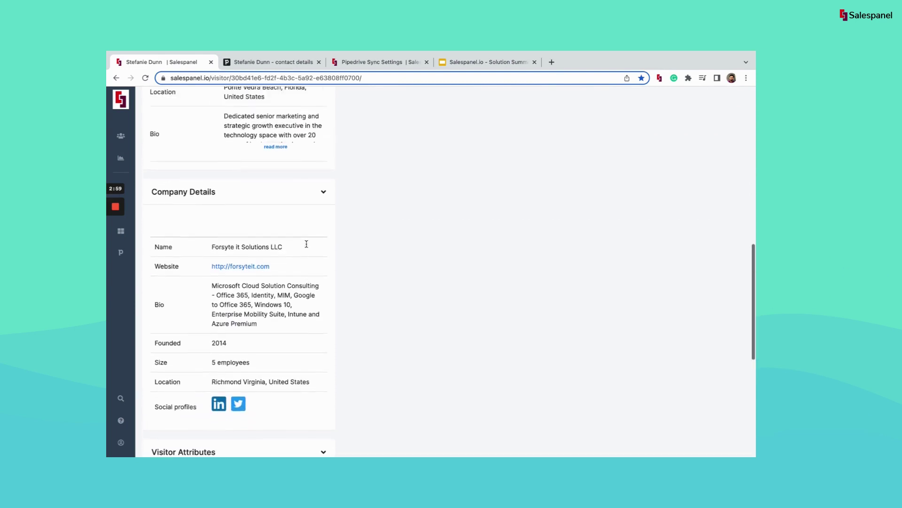
{"action": "scroll", "coordinate": [307, 247], "scroll_direction": "up", "scroll_amount": 3}
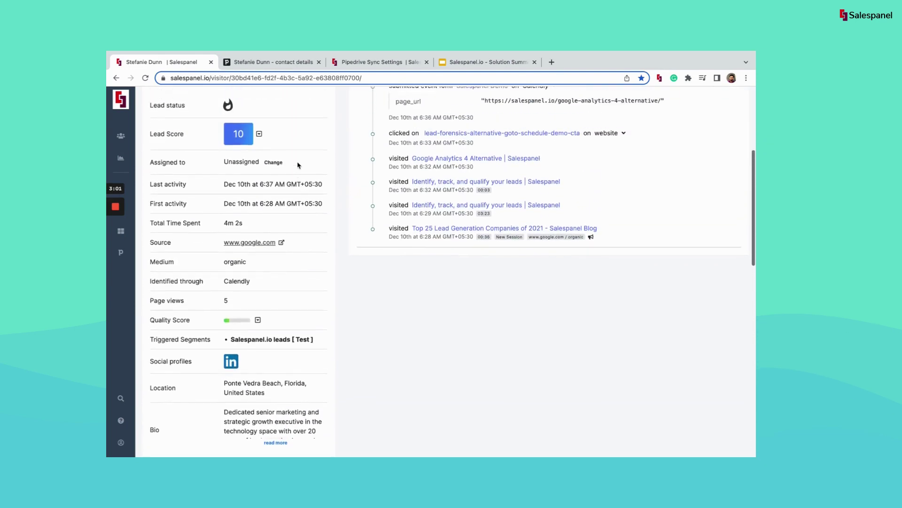
{"action": "scroll", "coordinate": [398, 253], "scroll_direction": "up", "scroll_amount": 4}
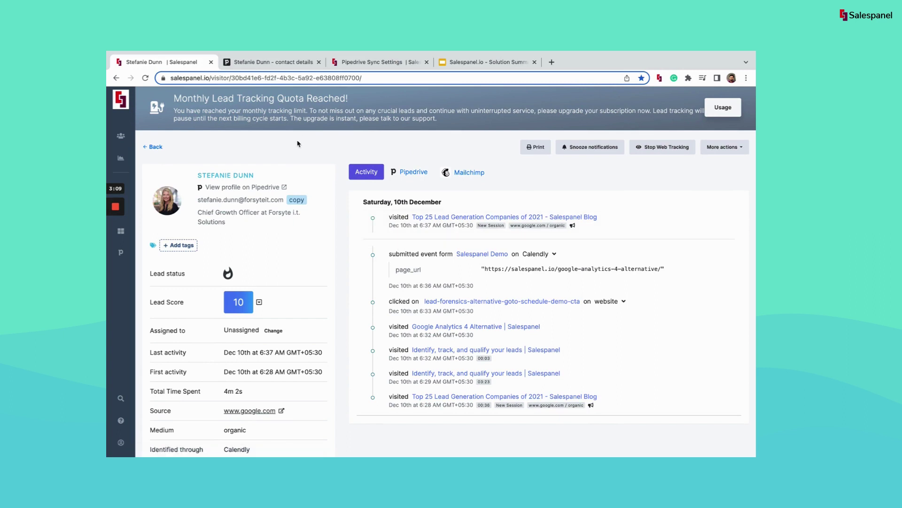
- Open the Pipedrive integration page in a new tab to confirm real-time sync, then return
{"action": "right_click", "coordinate": [129, 253]}
{"action": "left_click", "coordinate": [152, 257]}
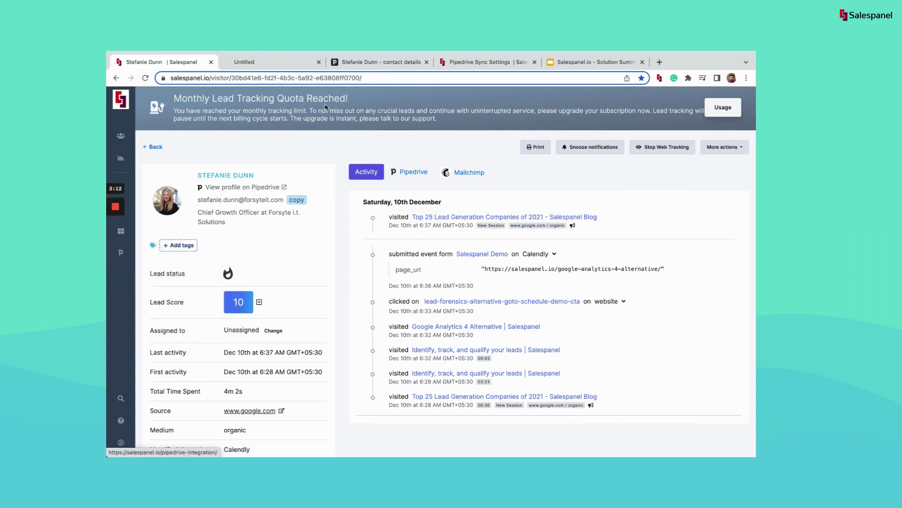
{"action": "left_click", "coordinate": [288, 66]}
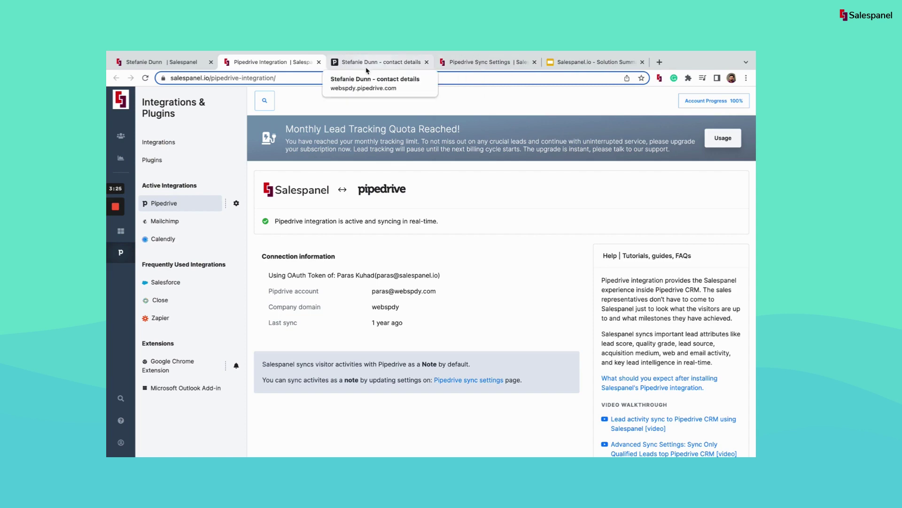
{"action": "left_click", "coordinate": [191, 67]}
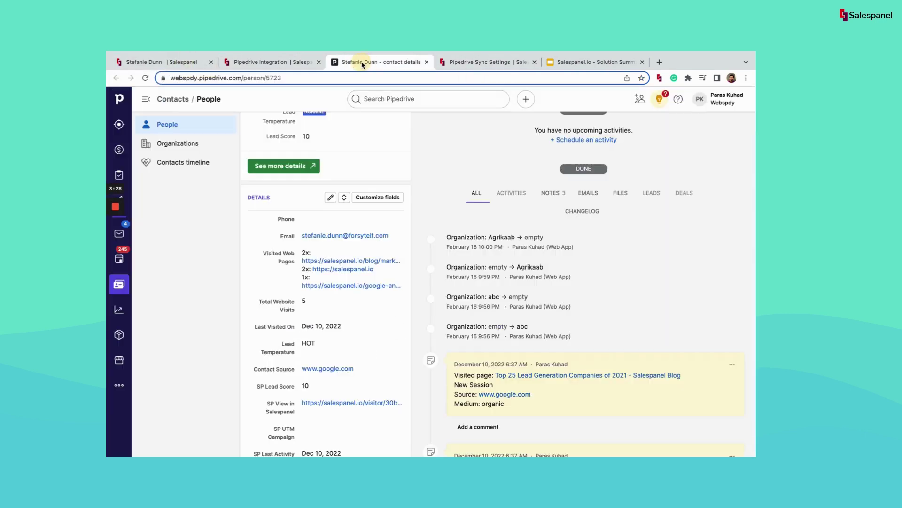
{"action": "left_click", "coordinate": [362, 63]}
{"action": "scroll", "coordinate": [354, 172], "scroll_direction": "up", "scroll_amount": 5}
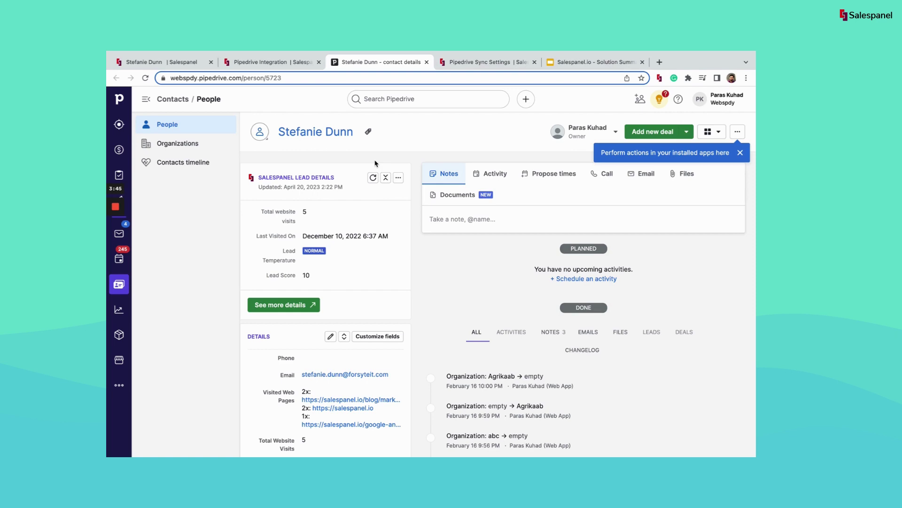
{"action": "scroll", "coordinate": [423, 301], "scroll_direction": "down", "scroll_amount": 3}
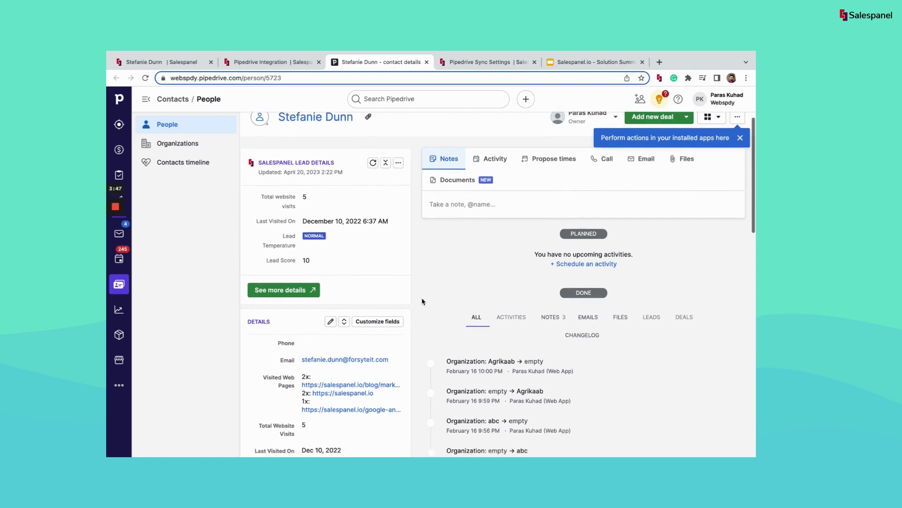
{"action": "scroll", "coordinate": [422, 301], "scroll_direction": "down", "scroll_amount": 6}
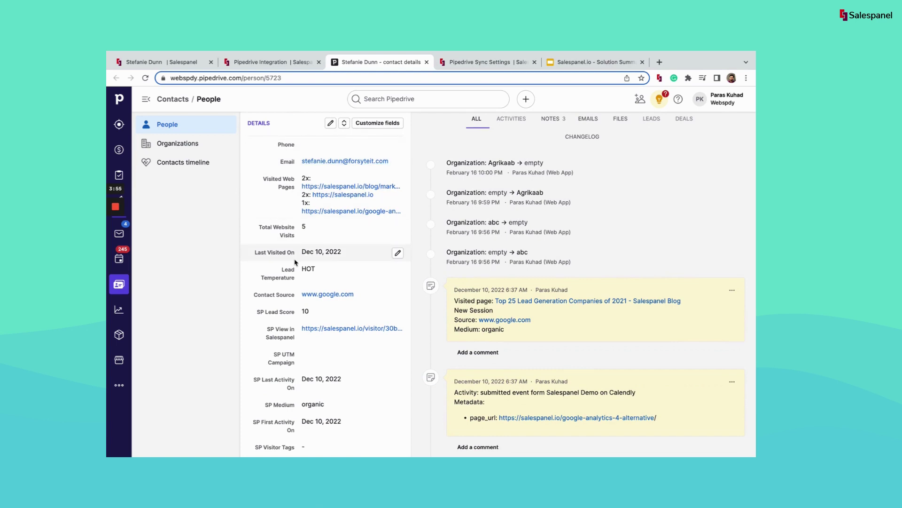
{"action": "left_click", "coordinate": [196, 63]}
{"action": "scroll", "coordinate": [347, 306], "scroll_direction": "down", "scroll_amount": 1}
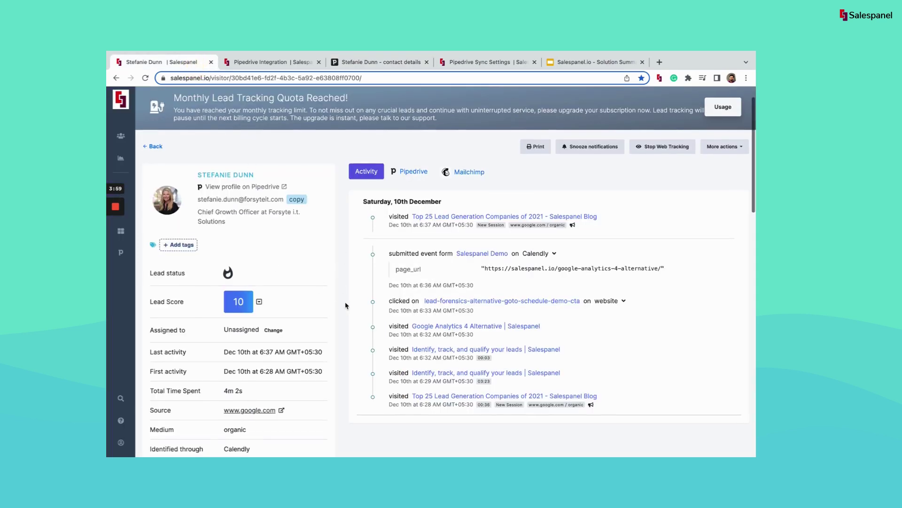
{"action": "left_click", "coordinate": [388, 63]}
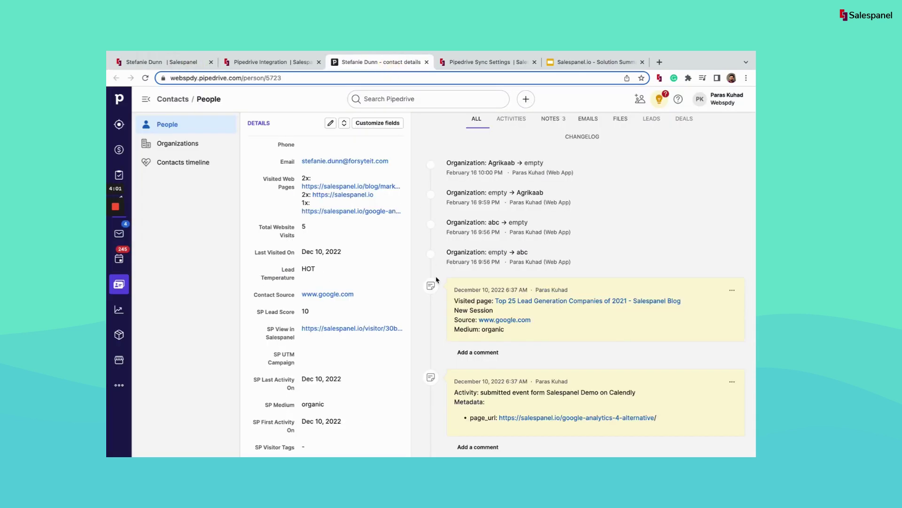
{"action": "scroll", "coordinate": [436, 279], "scroll_direction": "down", "scroll_amount": 3}
{"action": "scroll", "coordinate": [437, 279], "scroll_direction": "up", "scroll_amount": 4}
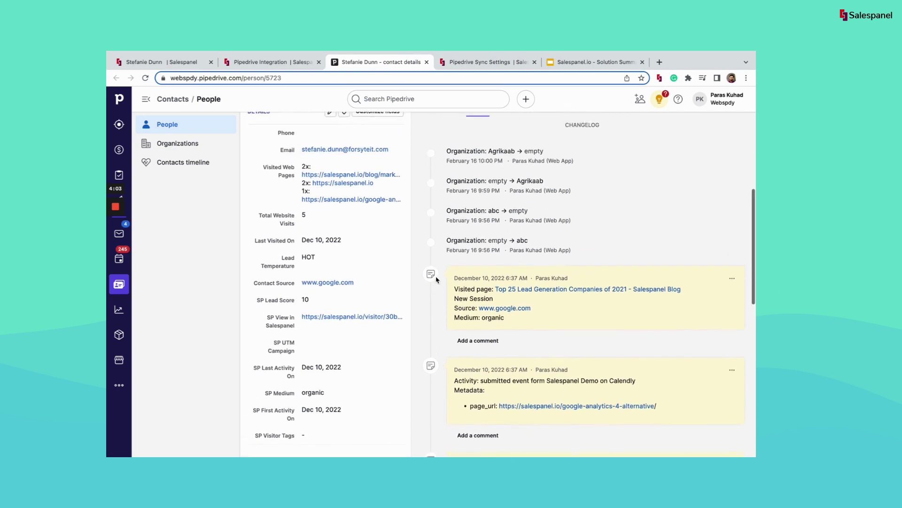
{"action": "scroll", "coordinate": [436, 279], "scroll_direction": "down", "scroll_amount": 2}
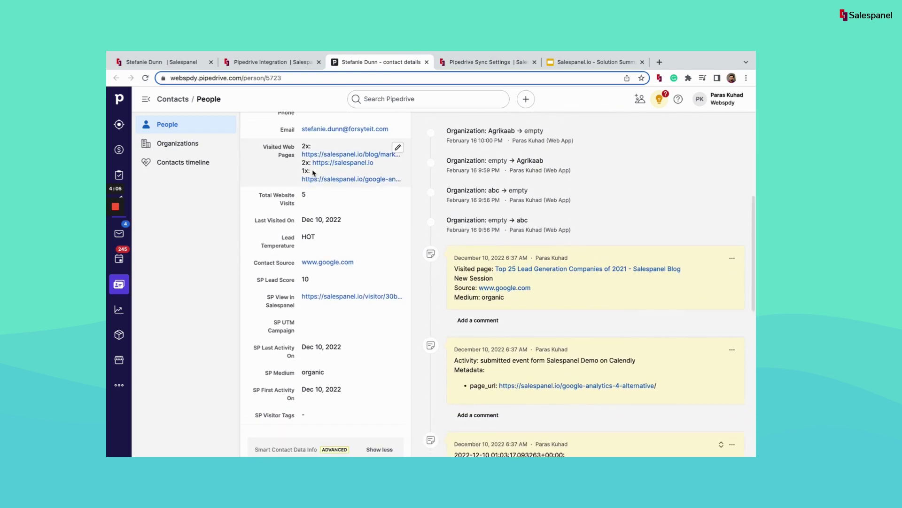
{"action": "left_click", "coordinate": [191, 62]}
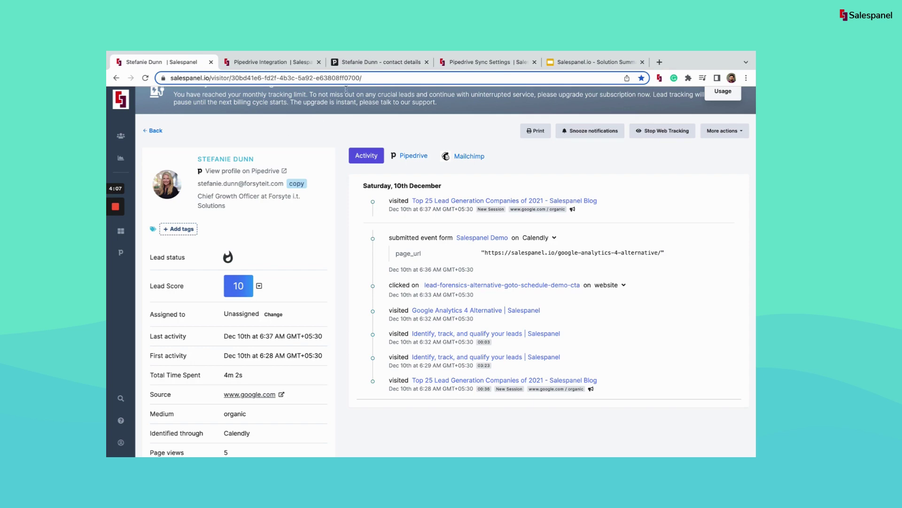
{"action": "left_click", "coordinate": [348, 64]}
{"action": "scroll", "coordinate": [286, 218], "scroll_direction": "down", "scroll_amount": 1}
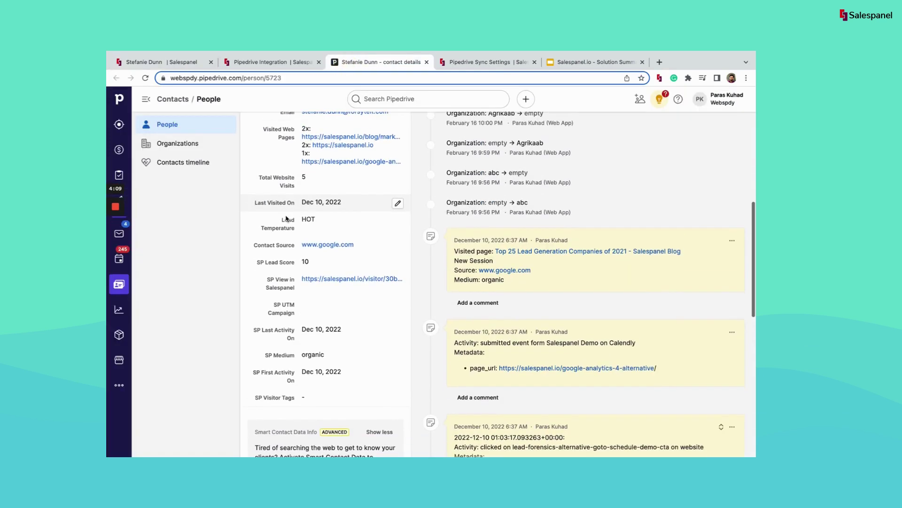
{"action": "scroll", "coordinate": [282, 207], "scroll_direction": "up", "scroll_amount": 1}
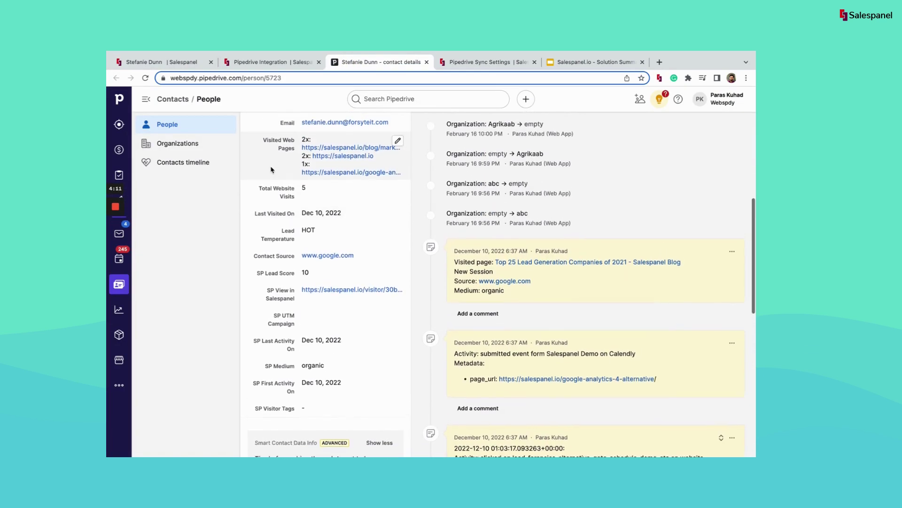
{"action": "scroll", "coordinate": [278, 212], "scroll_direction": "down", "scroll_amount": 1}
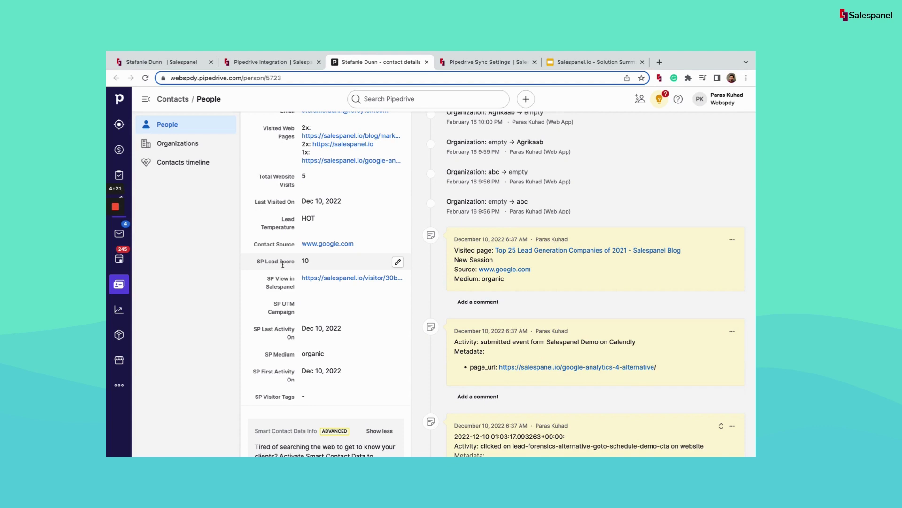
- Expand the third Salespanel note to review its visited pages, 5 total visits and lead score 10
{"action": "scroll", "coordinate": [427, 339], "scroll_direction": "down", "scroll_amount": 3}
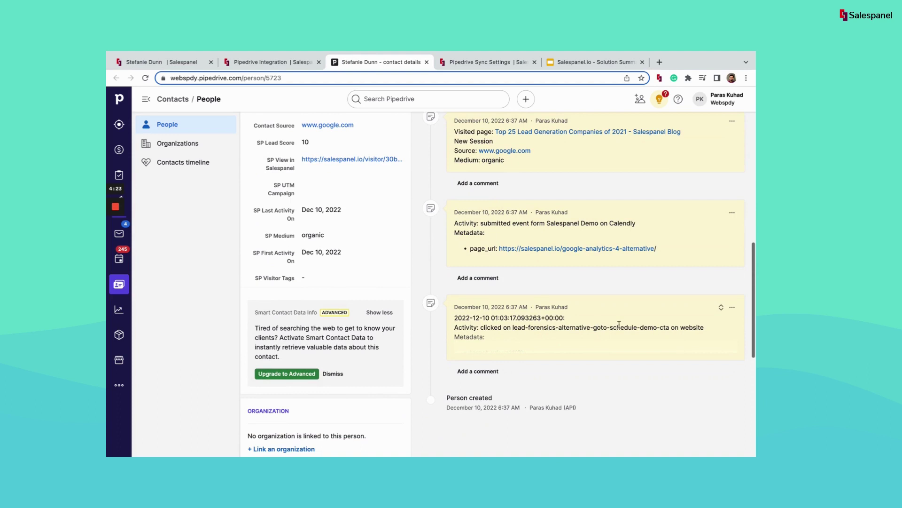
{"action": "left_click", "coordinate": [721, 307]}
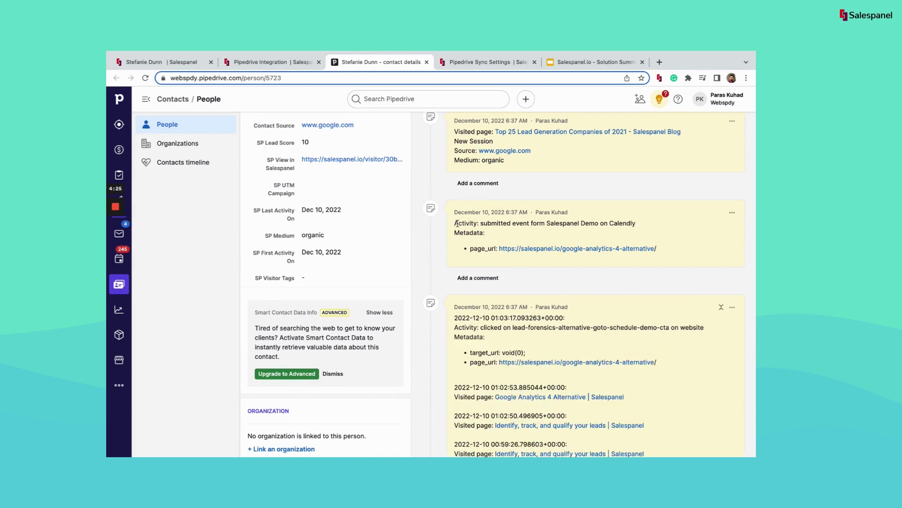
{"action": "left_click_drag", "start_coordinate": [456, 223], "coordinate": [521, 256]}
{"action": "scroll", "coordinate": [571, 284], "scroll_direction": "down", "scroll_amount": 2}
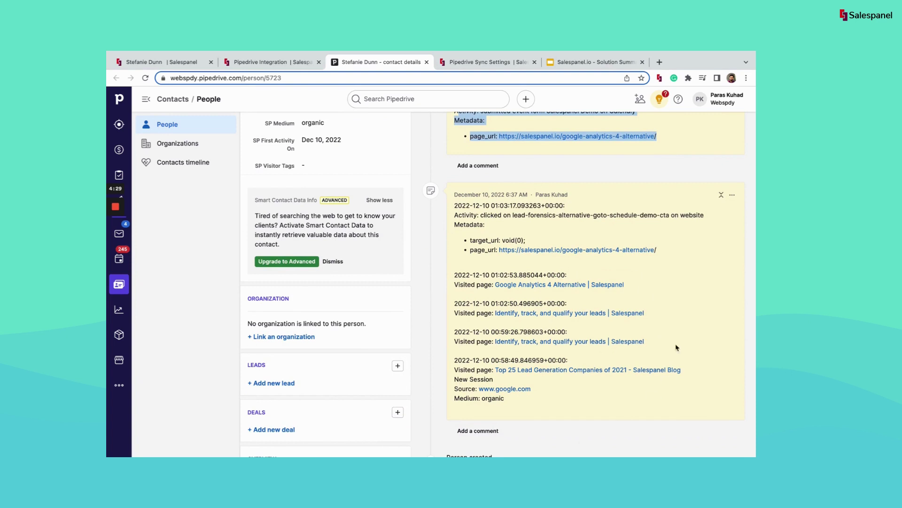
{"action": "scroll", "coordinate": [555, 241], "scroll_direction": "up", "scroll_amount": 2}
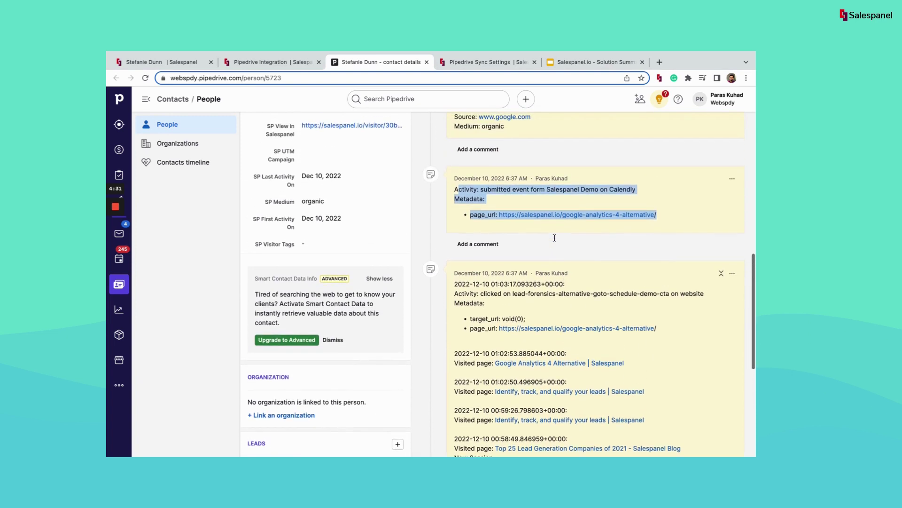
{"action": "scroll", "coordinate": [555, 241], "scroll_direction": "up", "scroll_amount": 3}
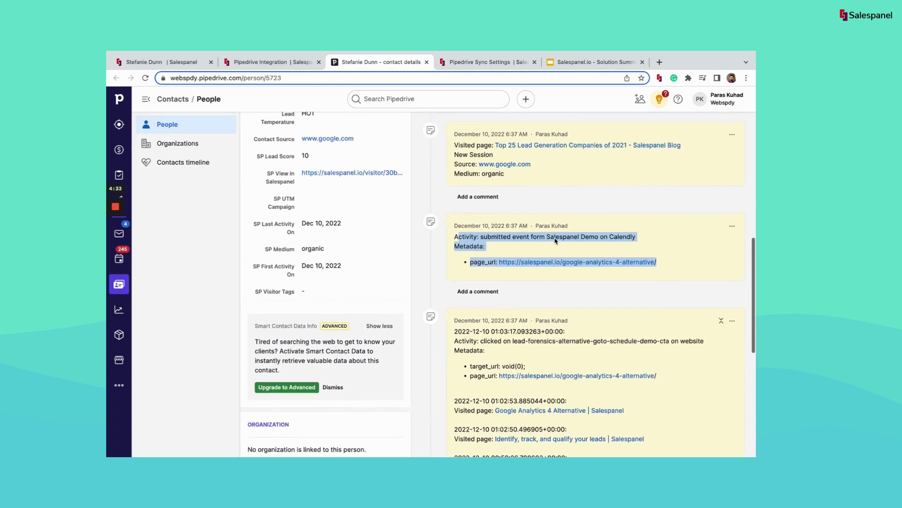
{"action": "scroll", "coordinate": [555, 241], "scroll_direction": "up", "scroll_amount": 4}
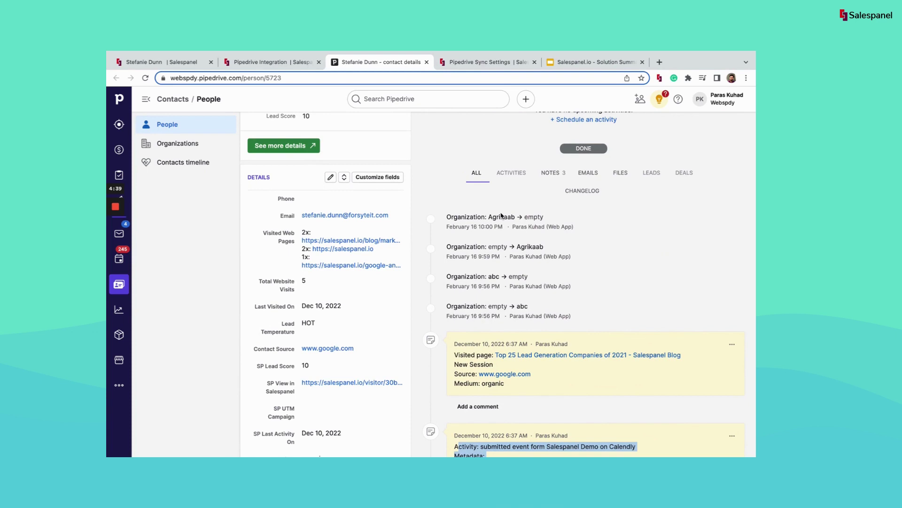
{"action": "scroll", "coordinate": [501, 215], "scroll_direction": "down", "scroll_amount": 2}
{"action": "scroll", "coordinate": [501, 216], "scroll_direction": "up", "scroll_amount": 2}
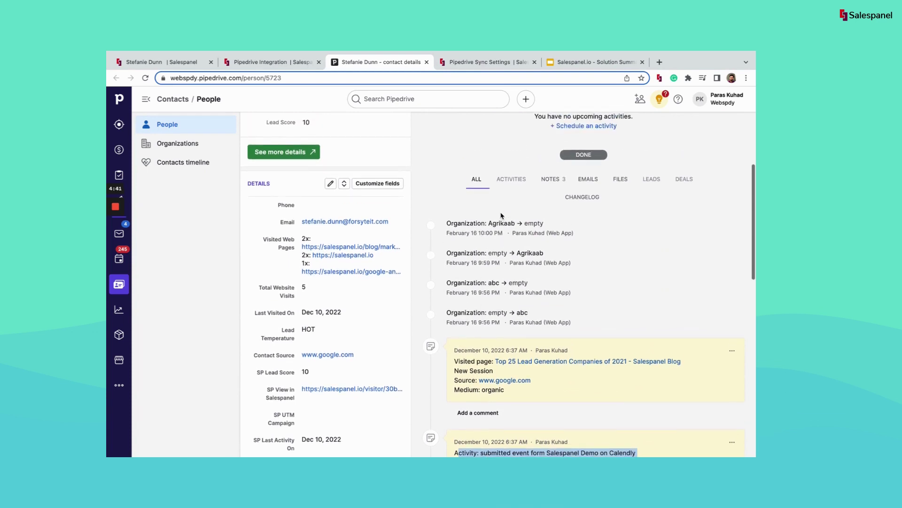
{"action": "scroll", "coordinate": [501, 216], "scroll_direction": "up", "scroll_amount": 2}
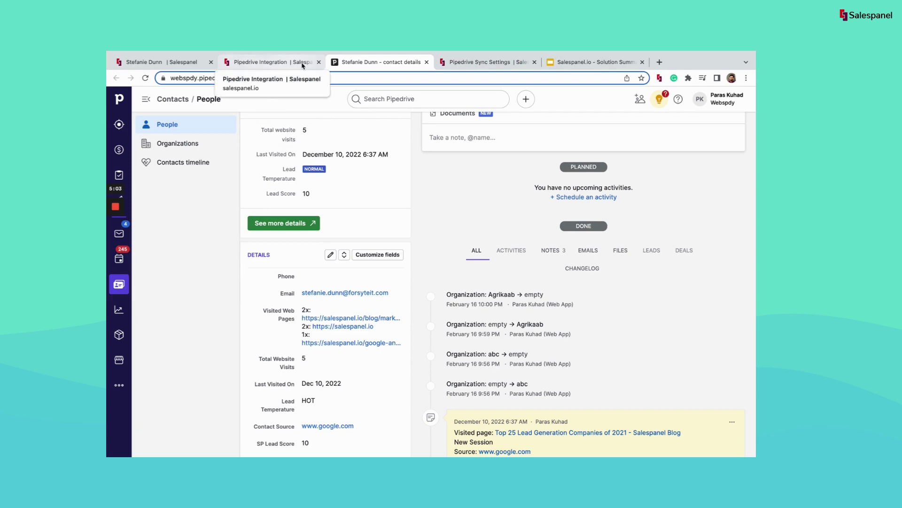
{"action": "left_click", "coordinate": [466, 65]}
{"action": "left_click", "coordinate": [275, 62]}
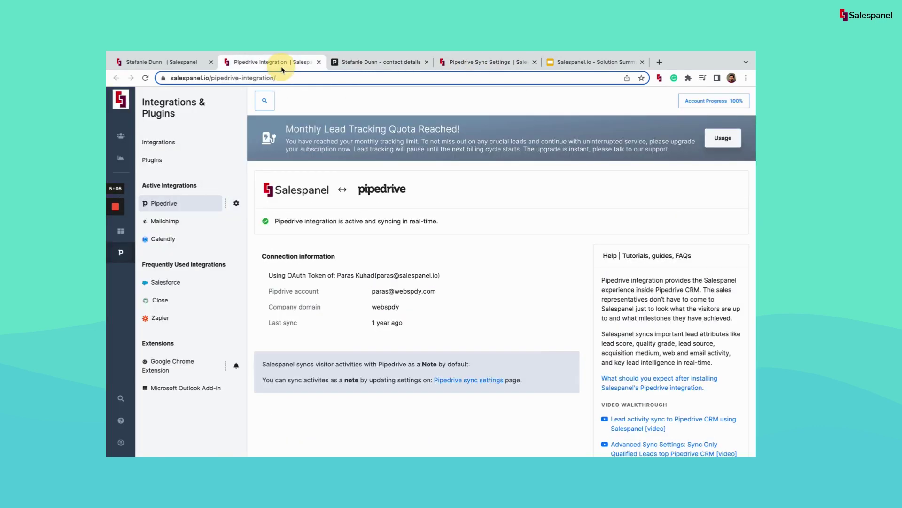
{"action": "left_click", "coordinate": [184, 62]}
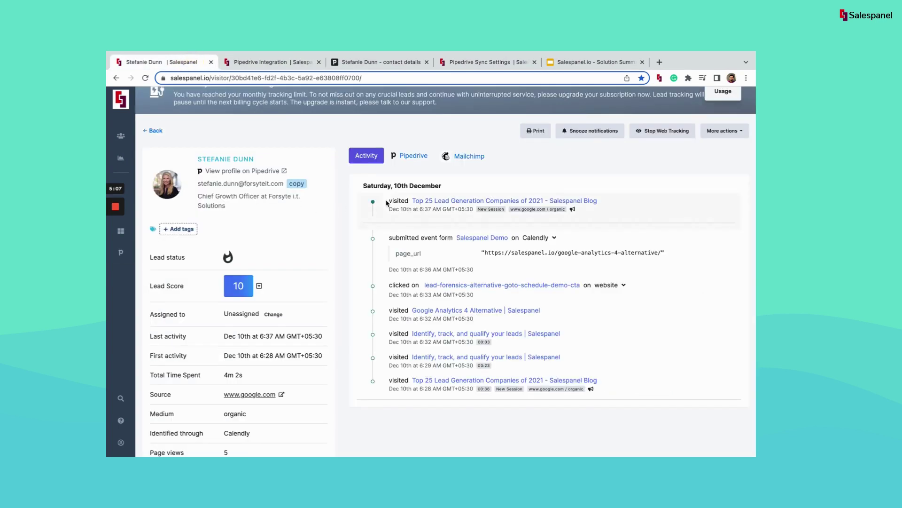
{"action": "left_click", "coordinate": [371, 61]}
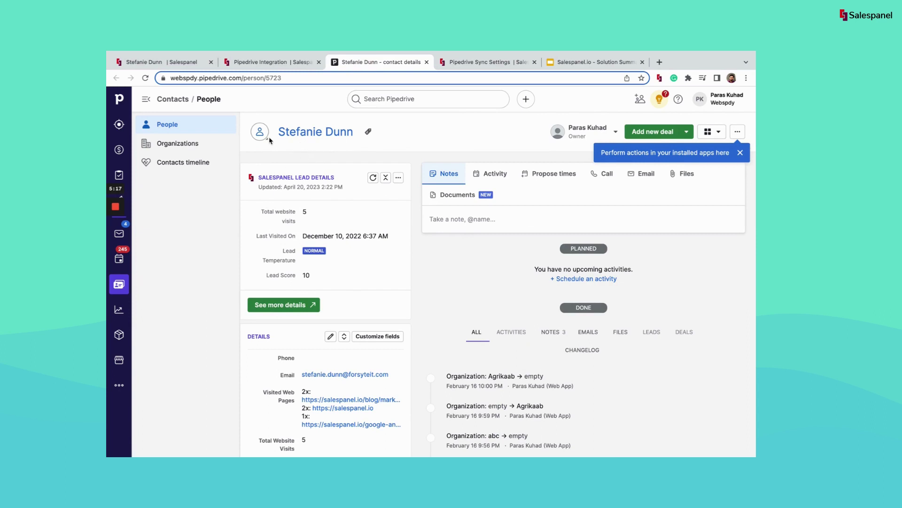
{"action": "scroll", "coordinate": [332, 213], "scroll_direction": "down", "scroll_amount": 1}
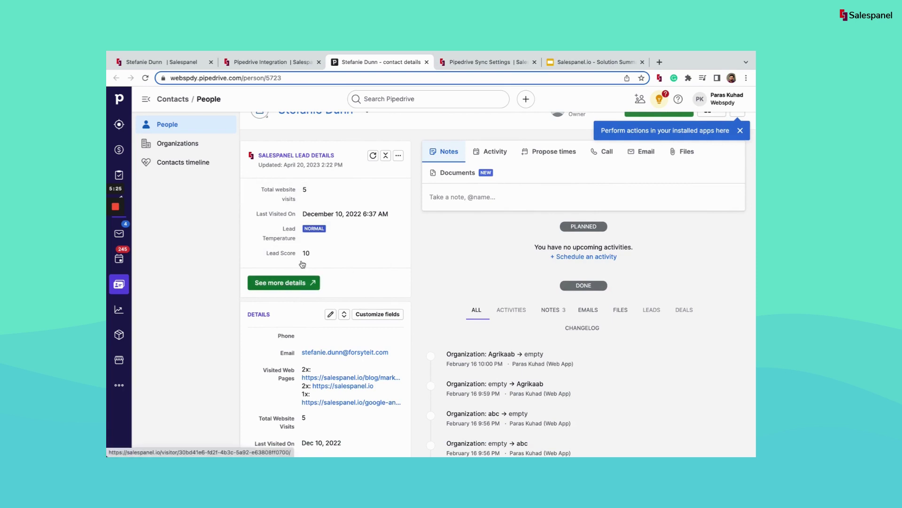
{"action": "scroll", "coordinate": [429, 207], "scroll_direction": "down", "scroll_amount": 5}
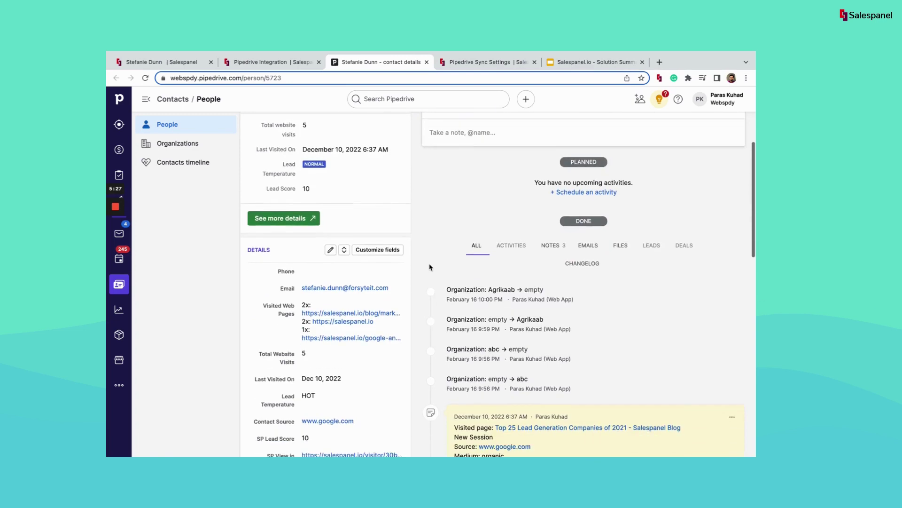
{"action": "scroll", "coordinate": [453, 199], "scroll_direction": "up", "scroll_amount": 2}
{"action": "scroll", "coordinate": [469, 209], "scroll_direction": "down", "scroll_amount": 5}
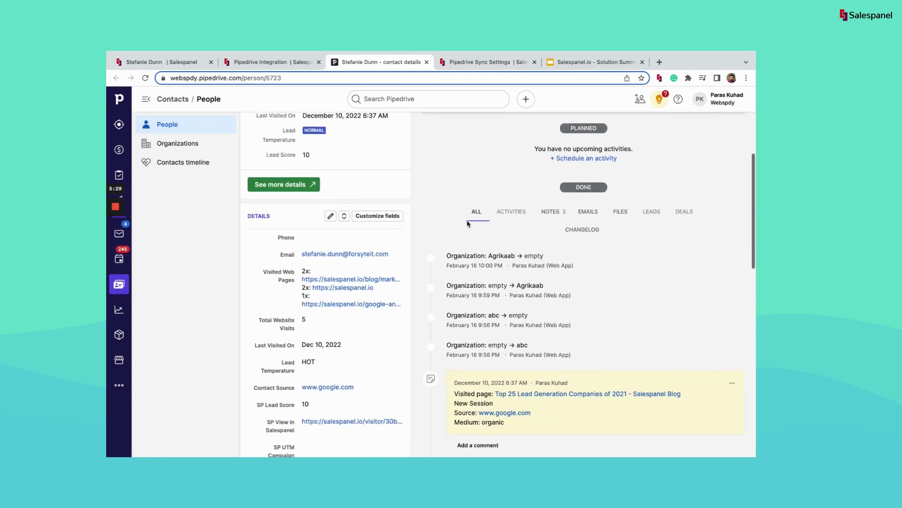
{"action": "left_click_drag", "start_coordinate": [458, 347], "coordinate": [656, 381]}
{"action": "scroll", "coordinate": [468, 225], "scroll_direction": "up", "scroll_amount": 2}
{"action": "scroll", "coordinate": [468, 224], "scroll_direction": "up", "scroll_amount": 4}
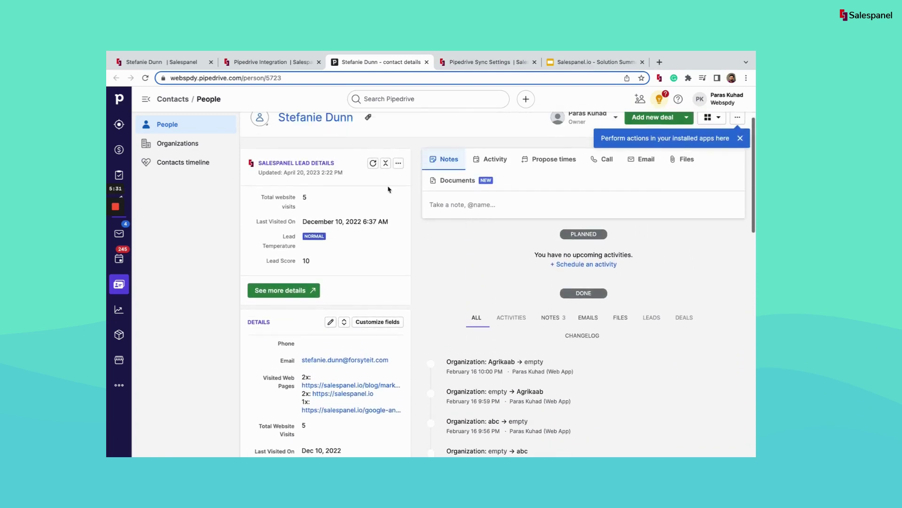